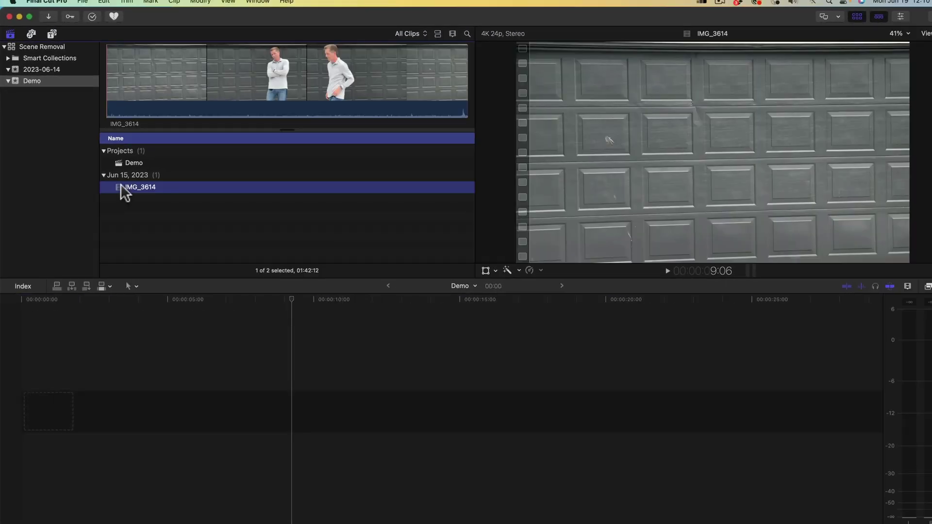
# Step: Play IMG_3614 in the viewer and skim to where the man faces the camera
pyautogui.click(111, 114)
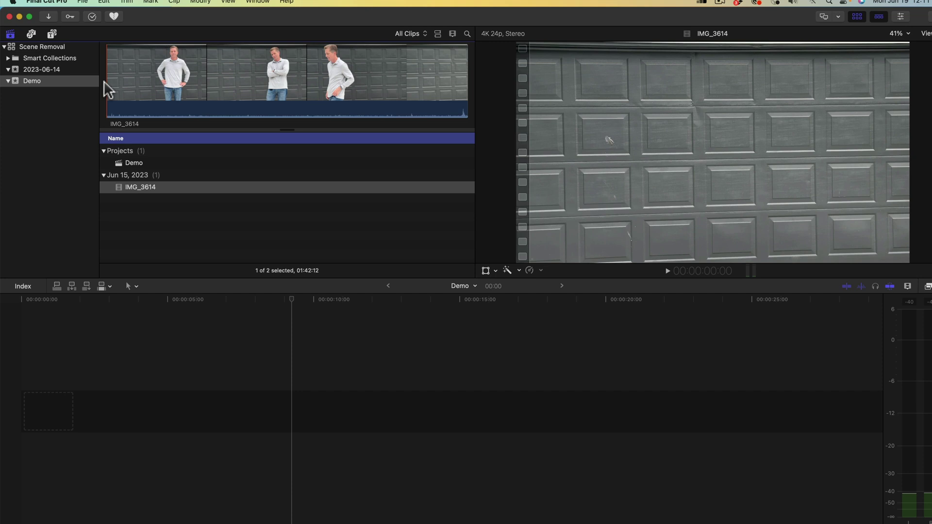
pyautogui.press('space')
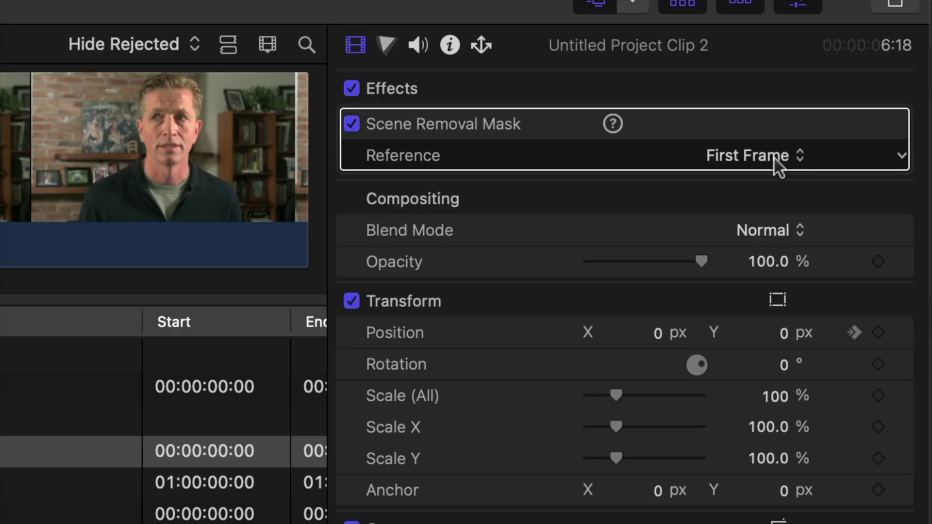
pyautogui.click(773, 159)
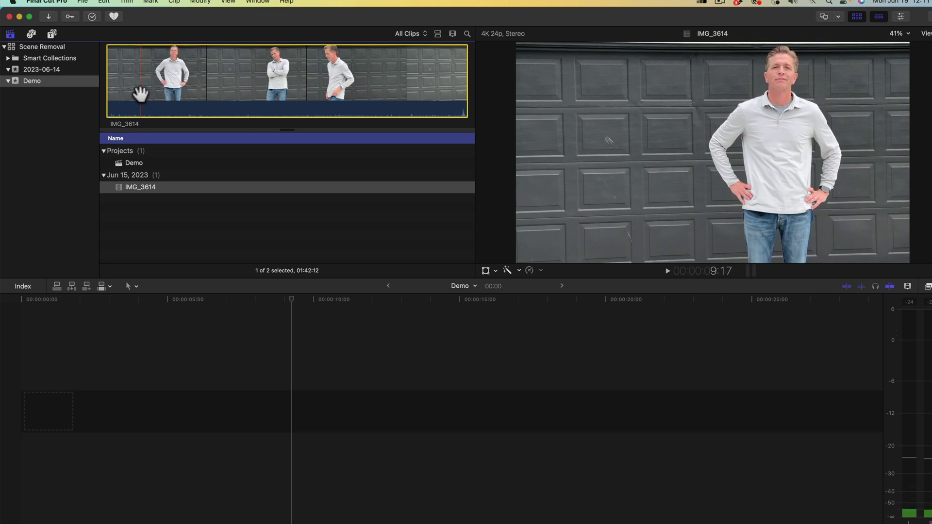
# Step: Mark a six-second in-to-out range of IMG_3614 and overwrite it into the Demo timeline
pyautogui.press('i')
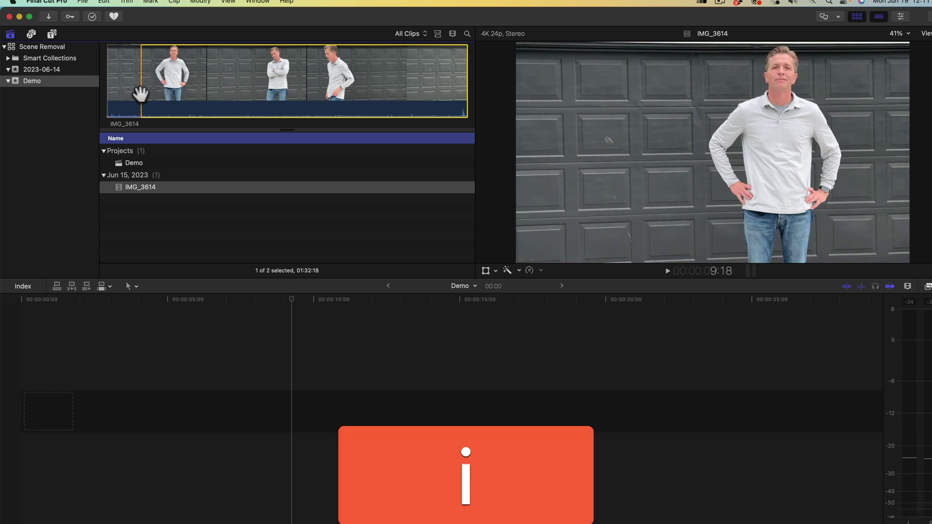
pyautogui.press('space')
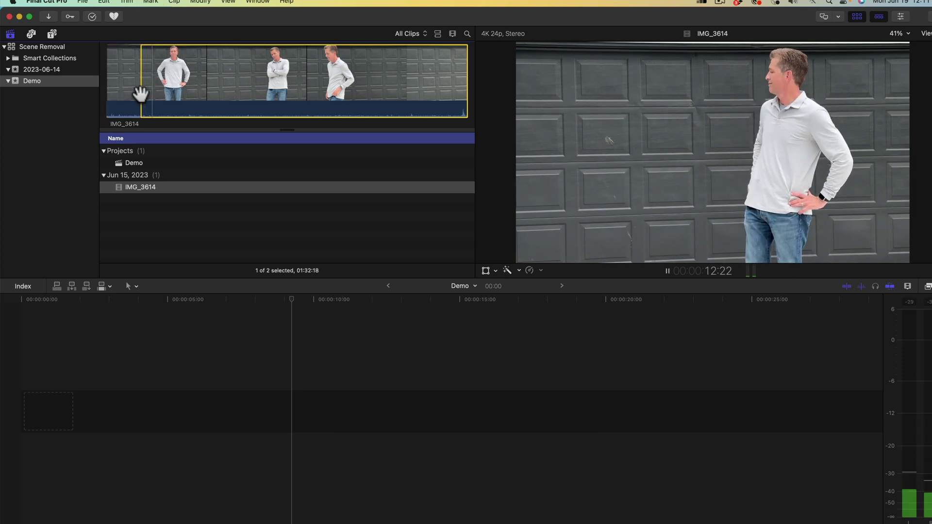
pyautogui.press('o')
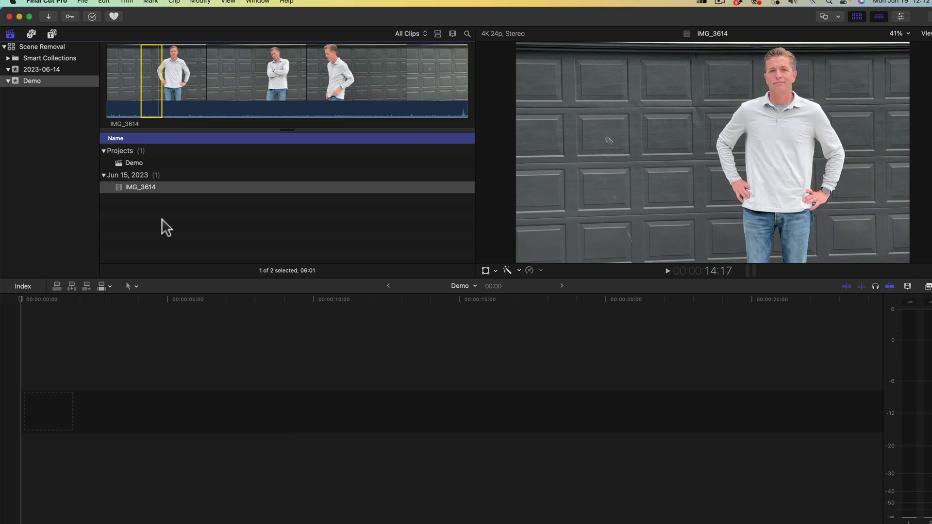
pyautogui.press('d')
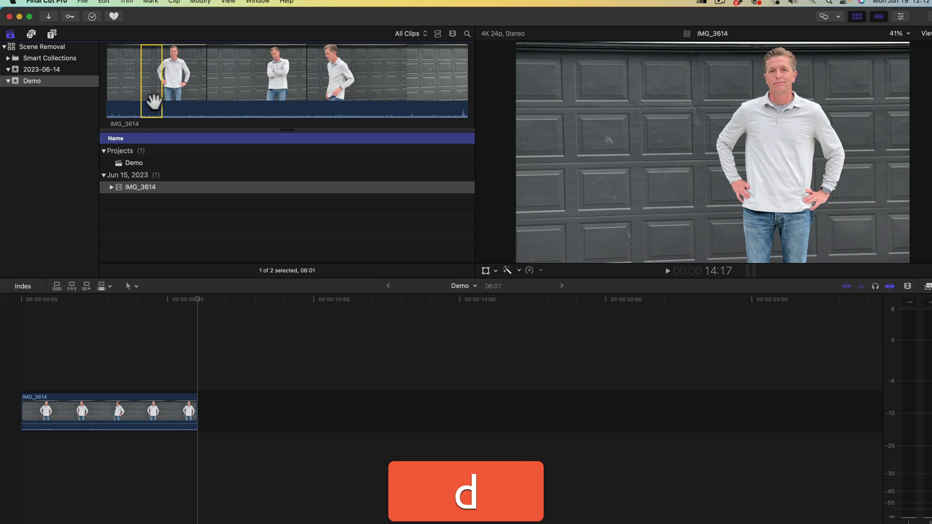
pyautogui.moveTo(165, 187); pyautogui.dragTo(147, 301)
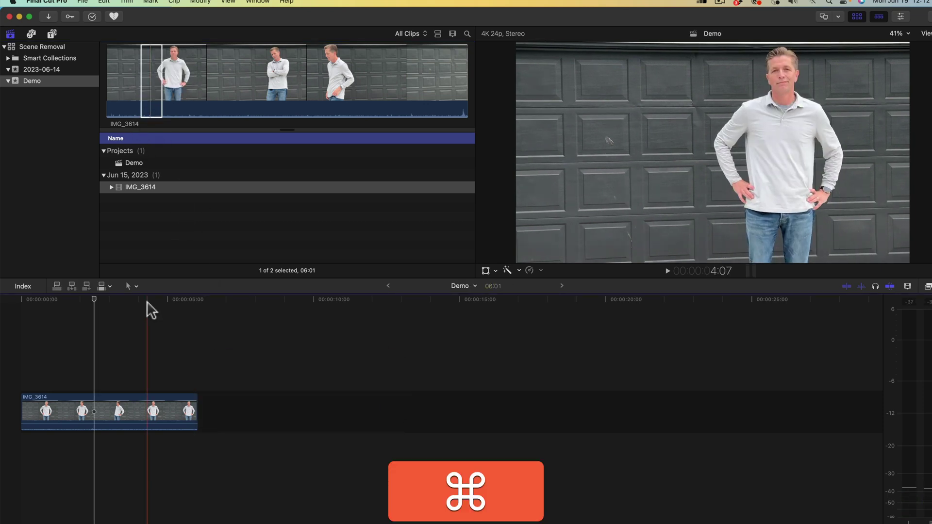
pyautogui.press('super+5')
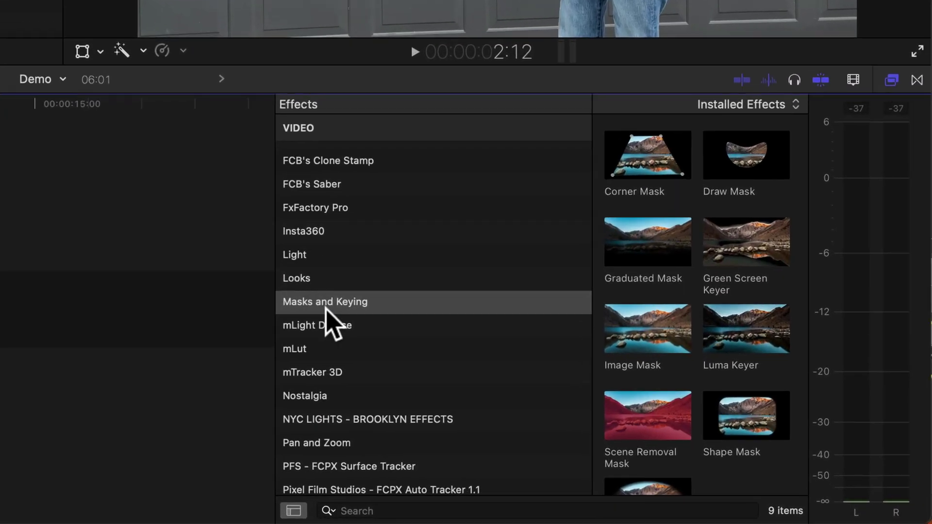
# Step: Drag Scene Removal Mask from Masks and Keying onto the IMG_3614 timeline clip
pyautogui.click(332, 306)
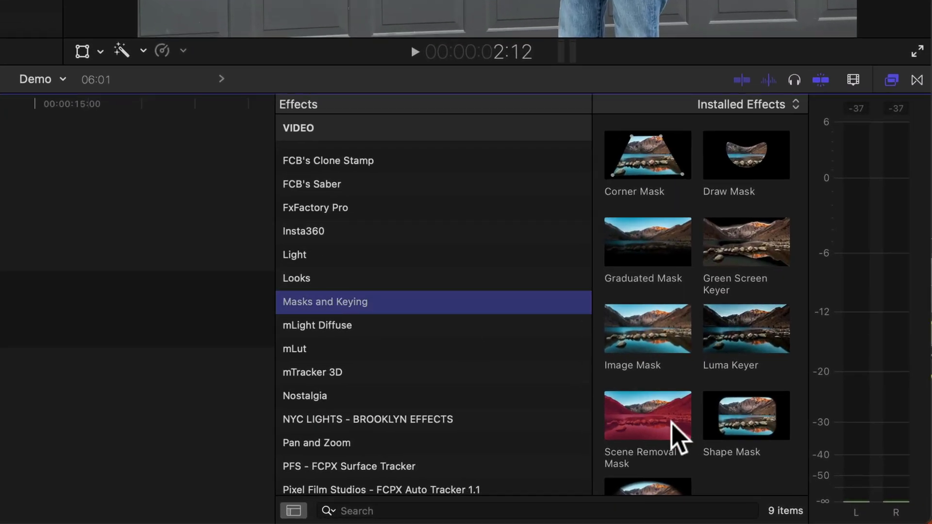
pyautogui.moveTo(673, 422); pyautogui.dragTo(0, 368)
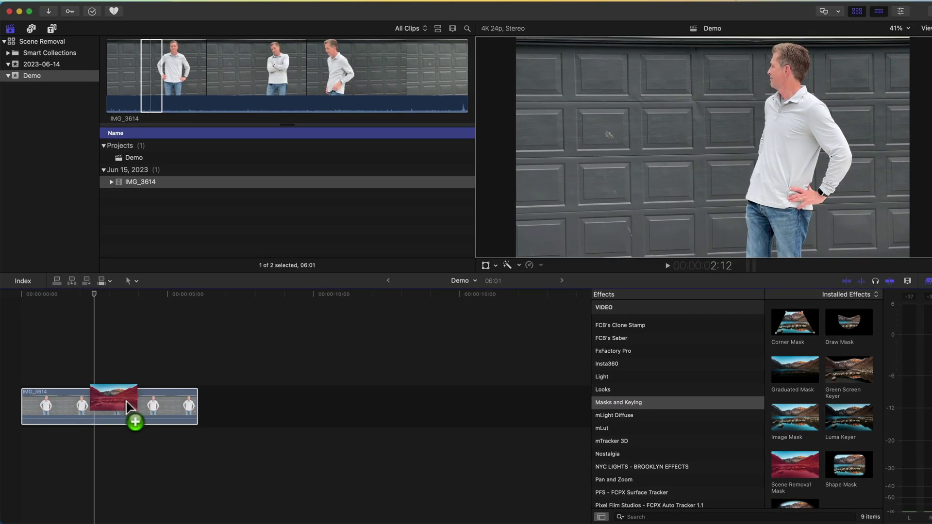
pyautogui.moveTo(126, 402); pyautogui.dragTo(127, 404)
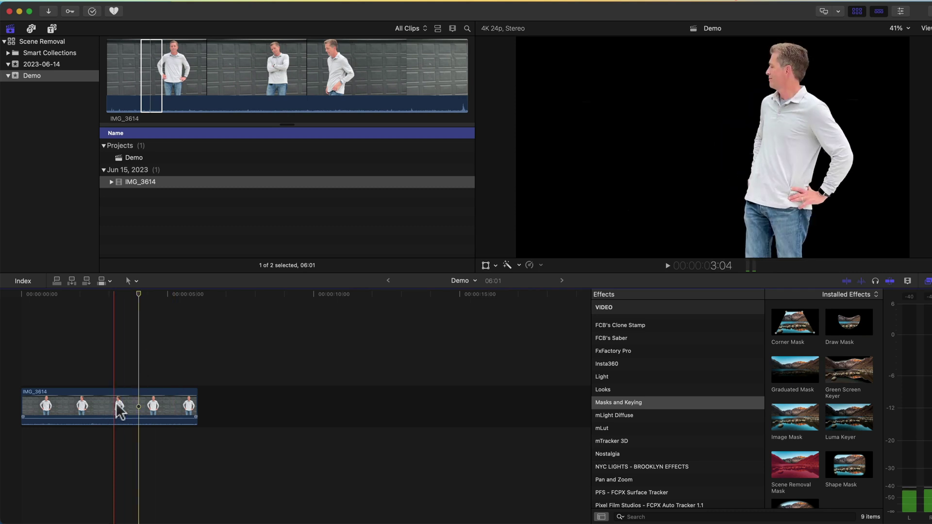
pyautogui.keyDown('alt'); pyautogui.click(116, 398); pyautogui.keyUp('alt')
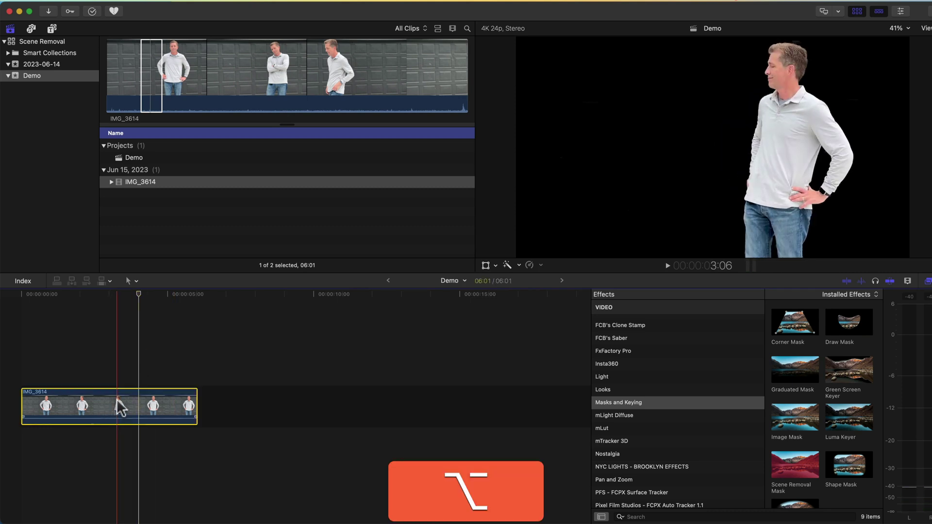
# Step: Duplicate IMG_3614 beneath the keyed clip and uncheck Scene Removal Mask on the copy
pyautogui.moveTo(116, 398); pyautogui.dragTo(102, 447)
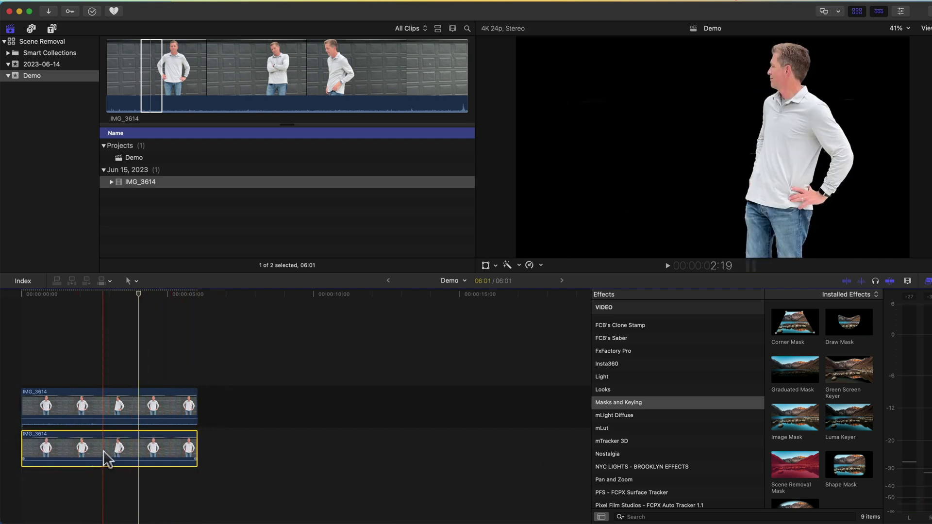
pyautogui.press('super+6')
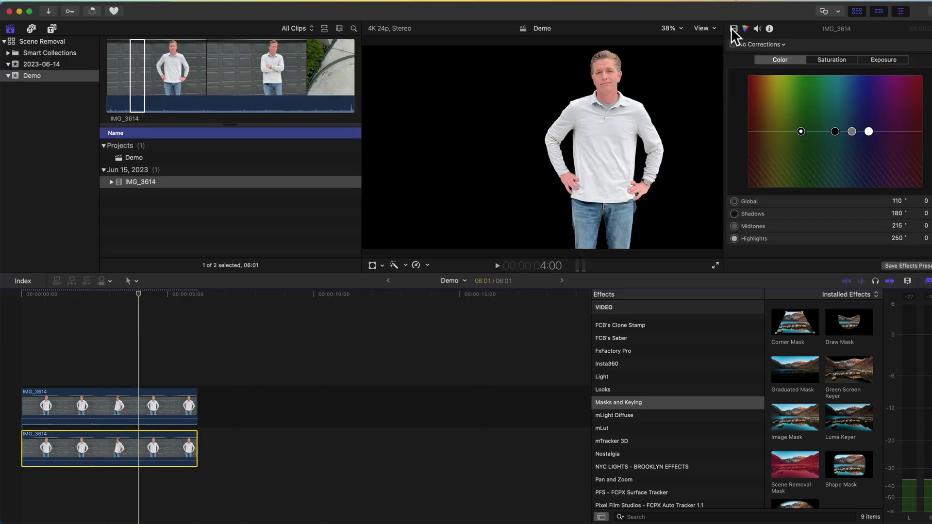
pyautogui.click(734, 29)
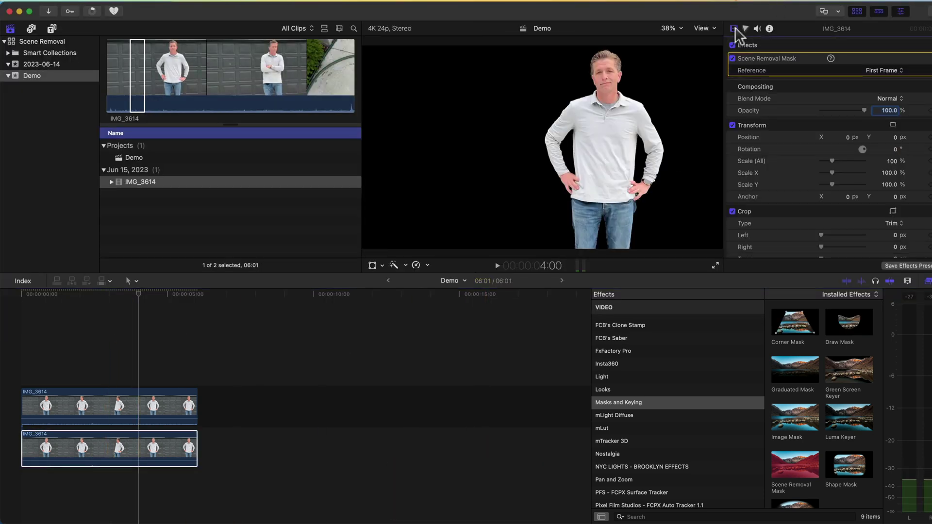
pyautogui.click(732, 58)
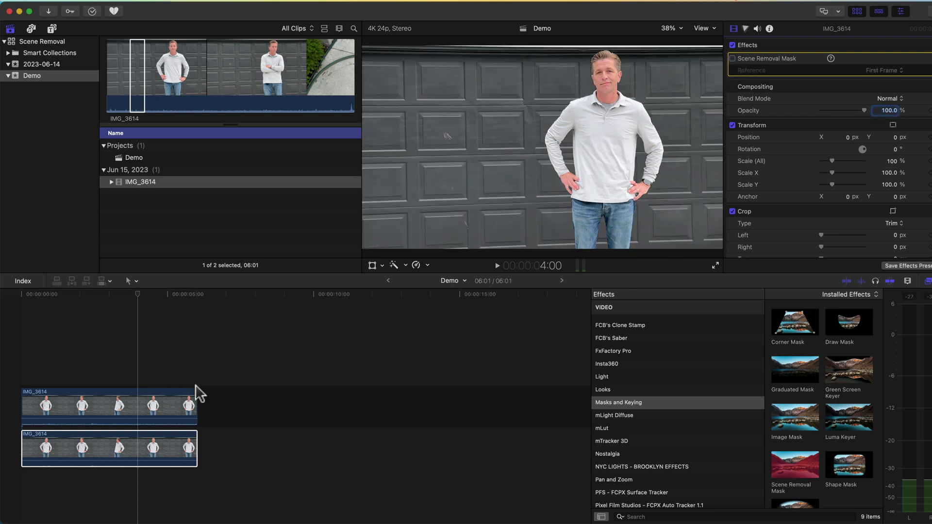
# Step: Toggle the lower copy off and back on with V to compare the key
pyautogui.click(124, 452)
pyautogui.press('v')
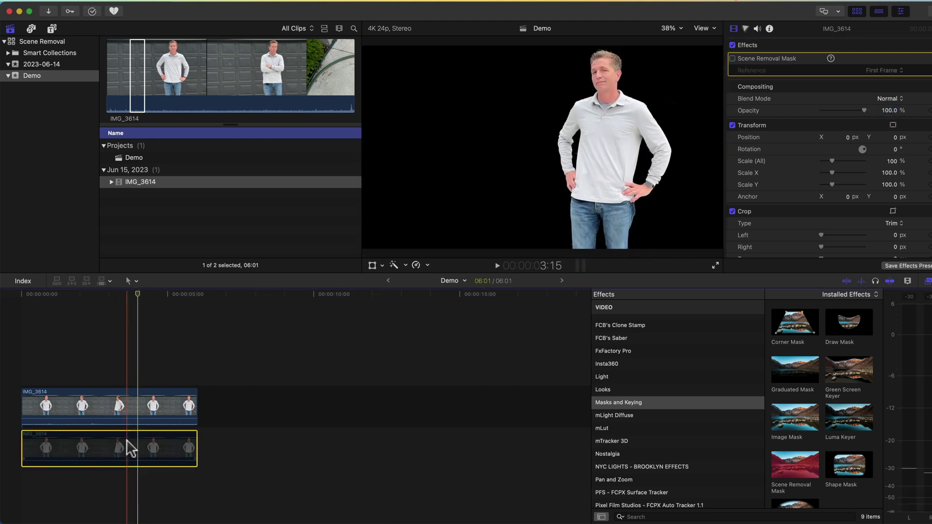
pyautogui.press('v')
pyautogui.press('v')
pyautogui.press('v')
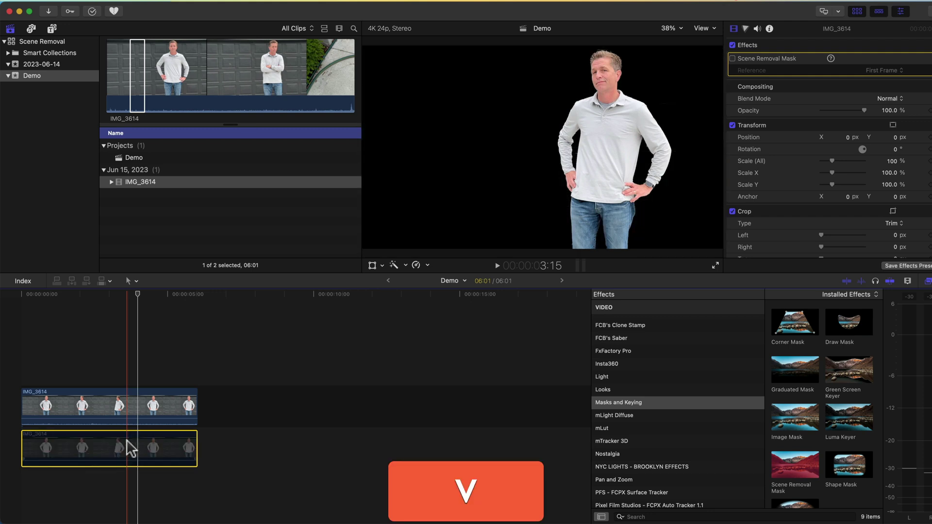
# Step: Darken the lower clip's shadows in the Color Board's Exposure tab
pyautogui.press('super')
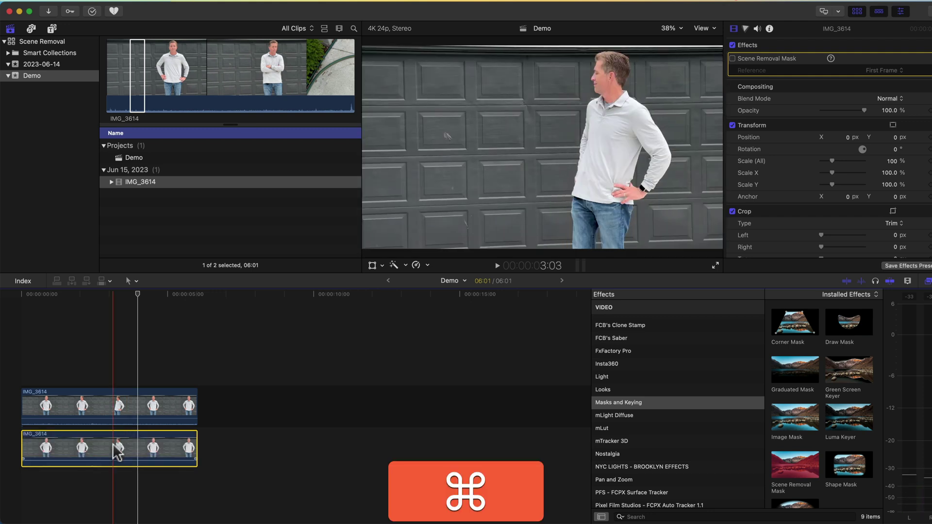
pyautogui.press('super+6')
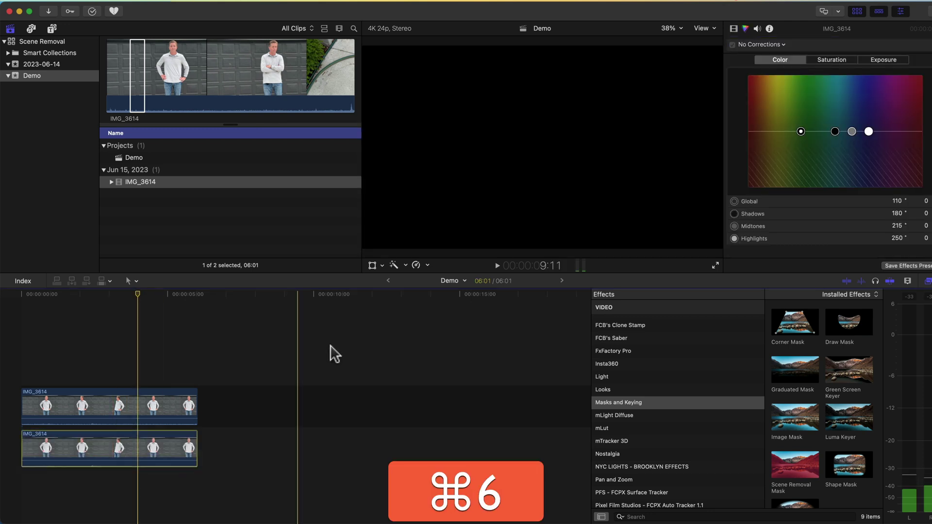
pyautogui.click(884, 59)
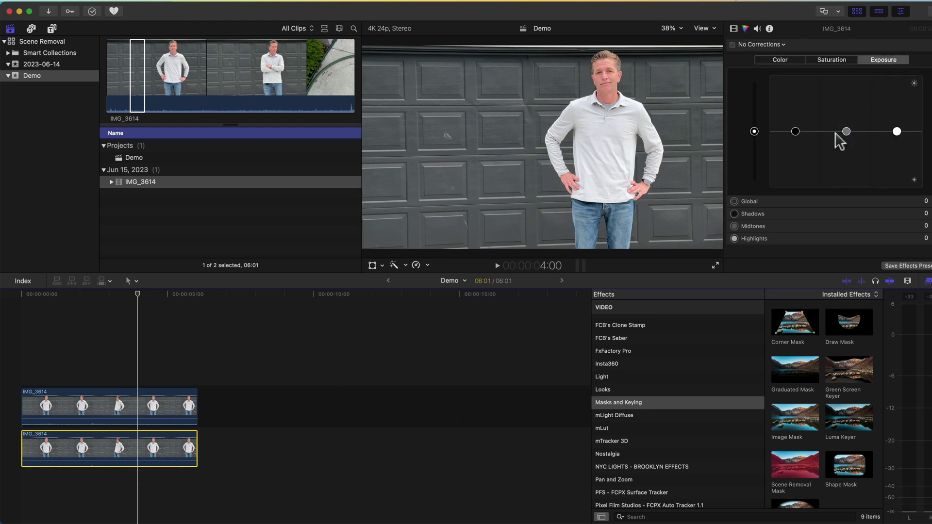
pyautogui.moveTo(795, 131); pyautogui.dragTo(795, 146)
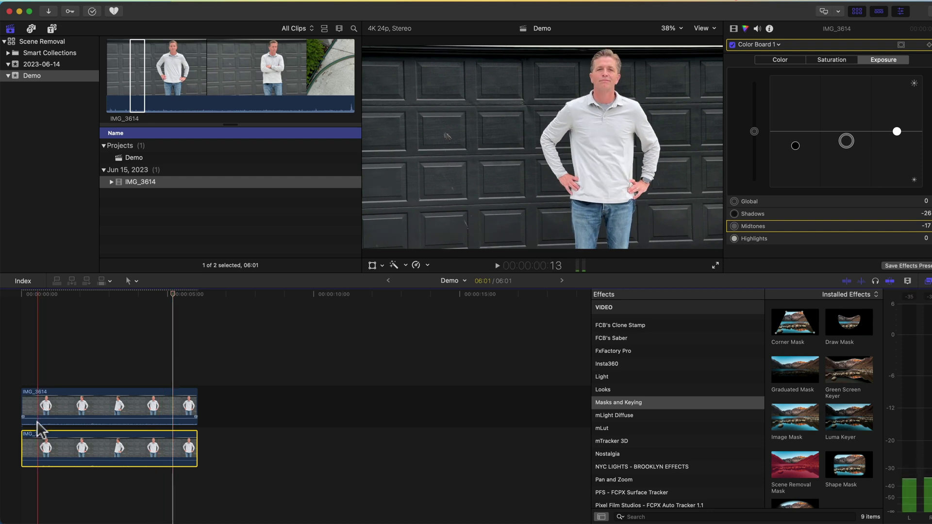
# Step: Pull the upper keyed clip's midtones down sharply and play back to check the look
pyautogui.click(73, 410)
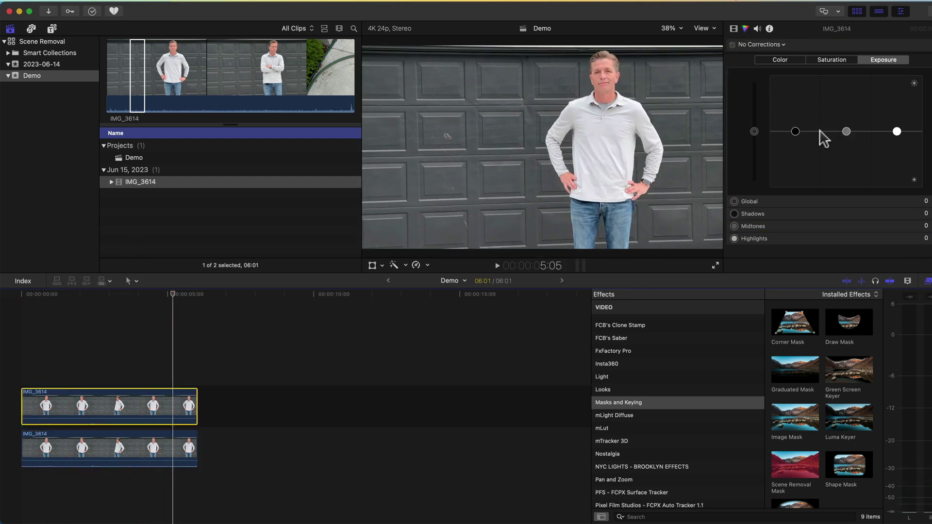
pyautogui.moveTo(845, 131); pyautogui.dragTo(846, 131)
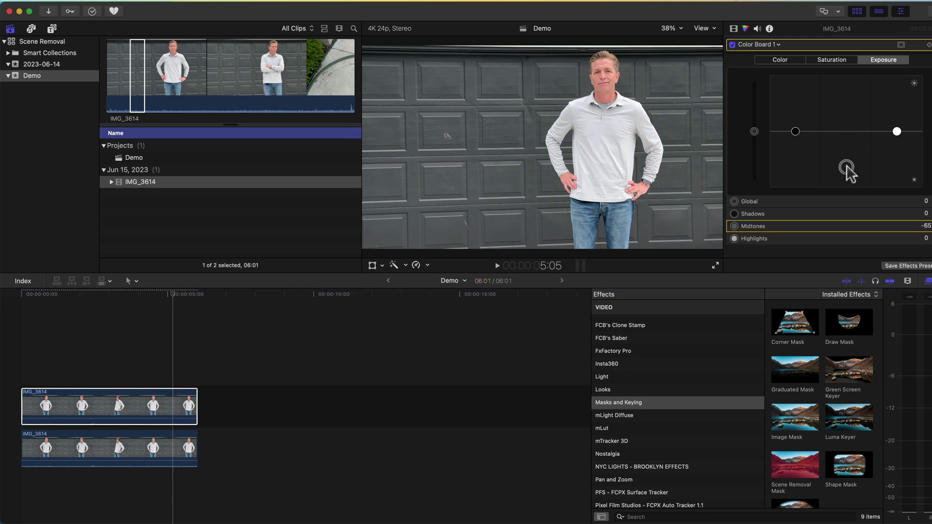
pyautogui.moveTo(847, 170)
pyautogui.mouseDown()
pyautogui.moveTo(846, 181)
pyautogui.moveTo(846, 136)
pyautogui.moveTo(847, 167)
pyautogui.moveTo(846, 157)
pyautogui.mouseUp()
pyautogui.press('space')
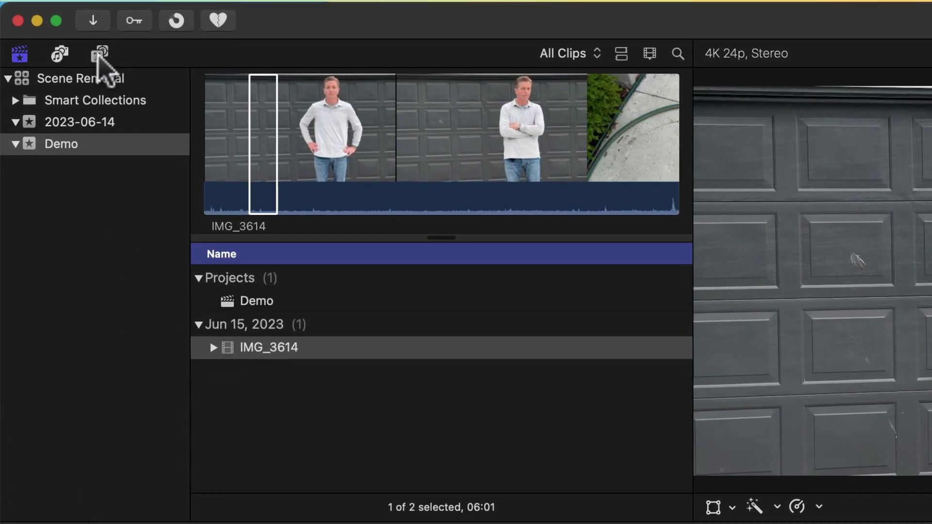
# Step: Place a Custom title between the two IMG_3614 clips and extend it across the video
pyautogui.click(100, 53)
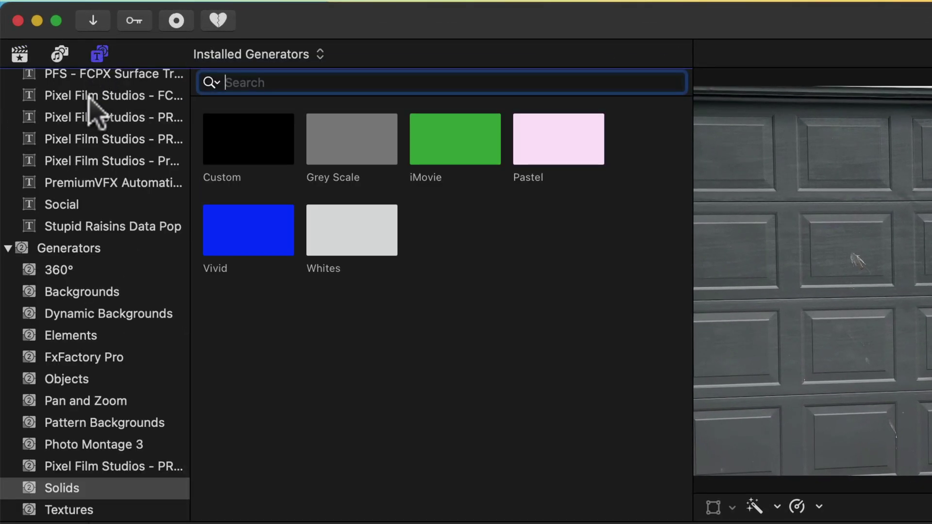
pyautogui.scroll(15, 46, 117)
pyautogui.click(46, 82)
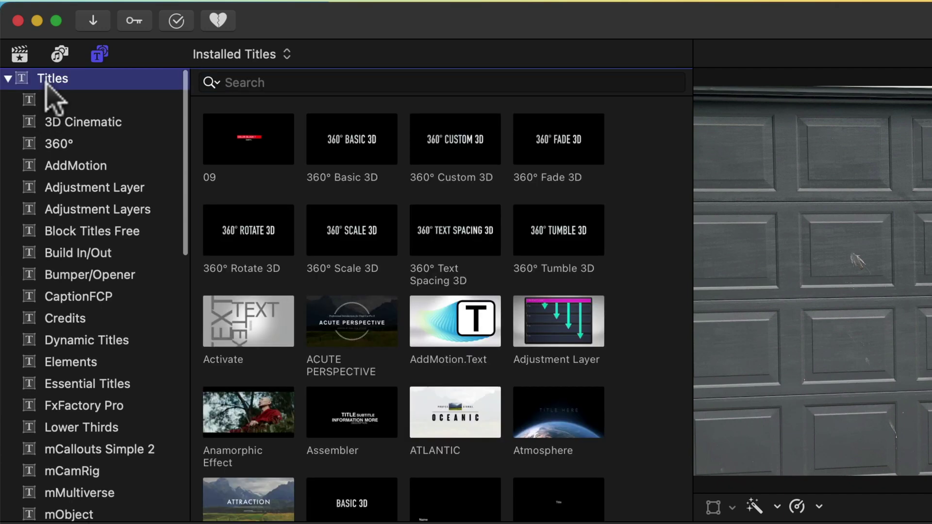
pyautogui.scroll(-2, 66, 174)
pyautogui.scroll(-2, 65, 175)
pyautogui.scroll(-15, 432, 209)
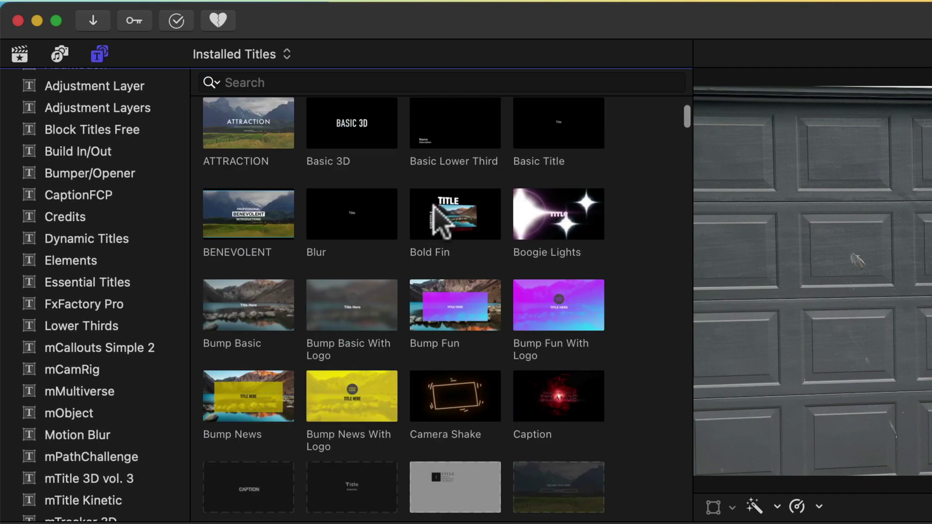
pyautogui.scroll(-5, 434, 213)
pyautogui.moveTo(342, 312); pyautogui.dragTo(25, 523)
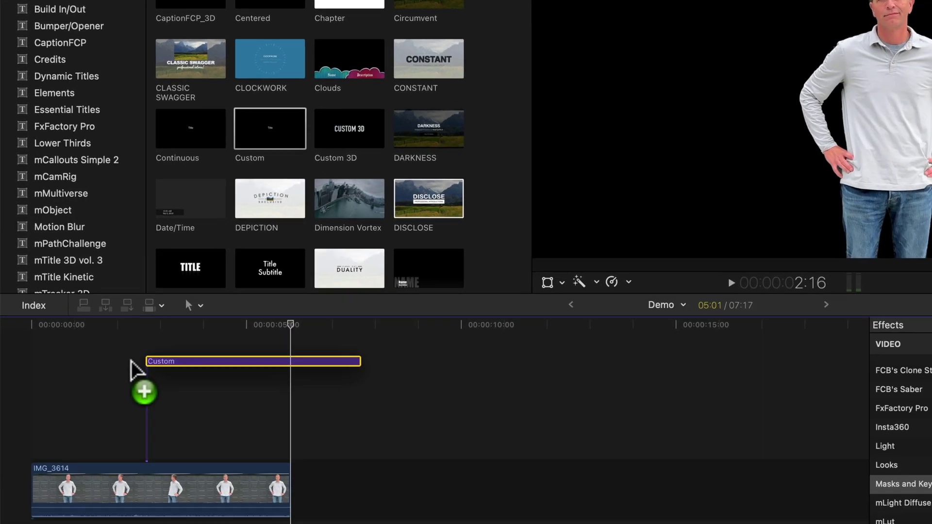
pyautogui.moveTo(14, 453); pyautogui.dragTo(14, 453)
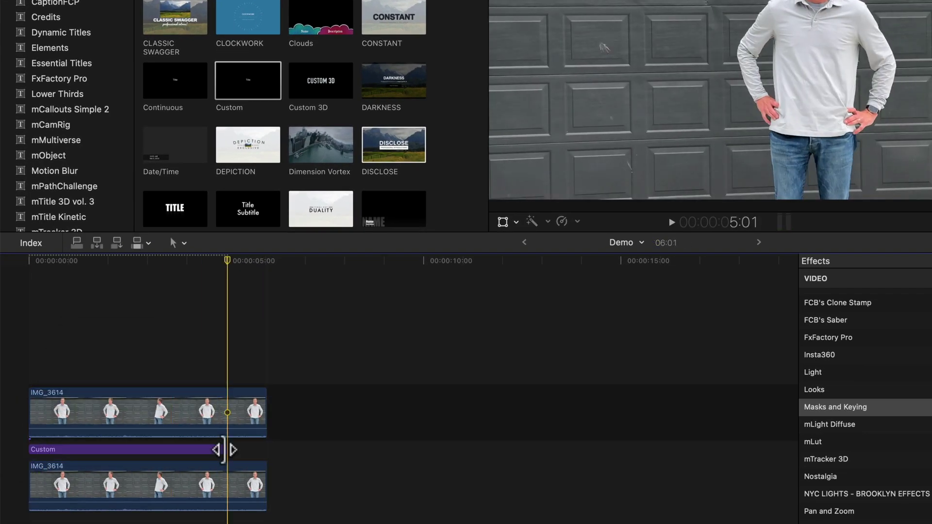
pyautogui.moveTo(226, 449); pyautogui.dragTo(266, 450)
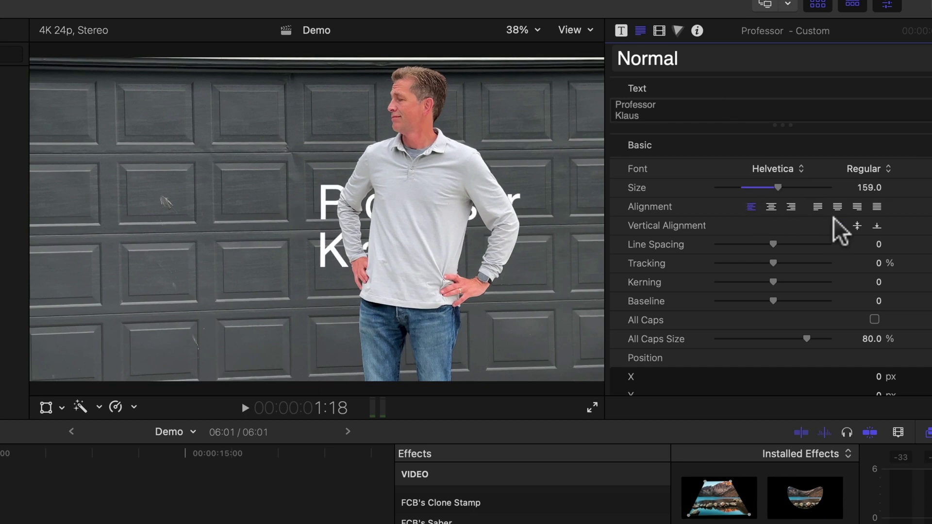
# Step: Adjust the Professor Klaus title's layout, set Highway Gothic, and tighten its line spacing
pyautogui.scroll(-3, 838, 230)
pyautogui.moveTo(822, 277); pyautogui.dragTo(867, 274)
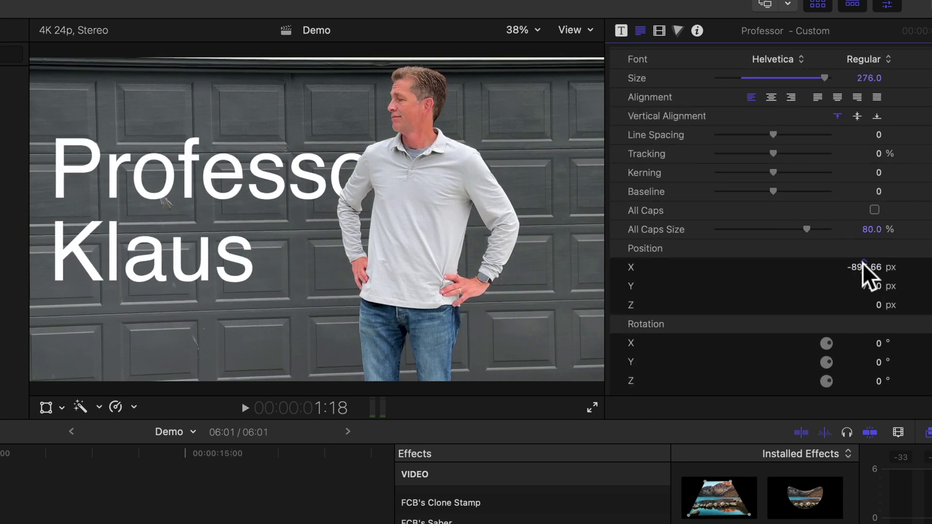
pyautogui.scroll(3, 866, 274)
pyautogui.click(786, 170)
pyautogui.press('Down')
pyautogui.press('Down')
pyautogui.press('Down')
pyautogui.press('Return')
pyautogui.click(686, 114)
pyautogui.press('super+a')
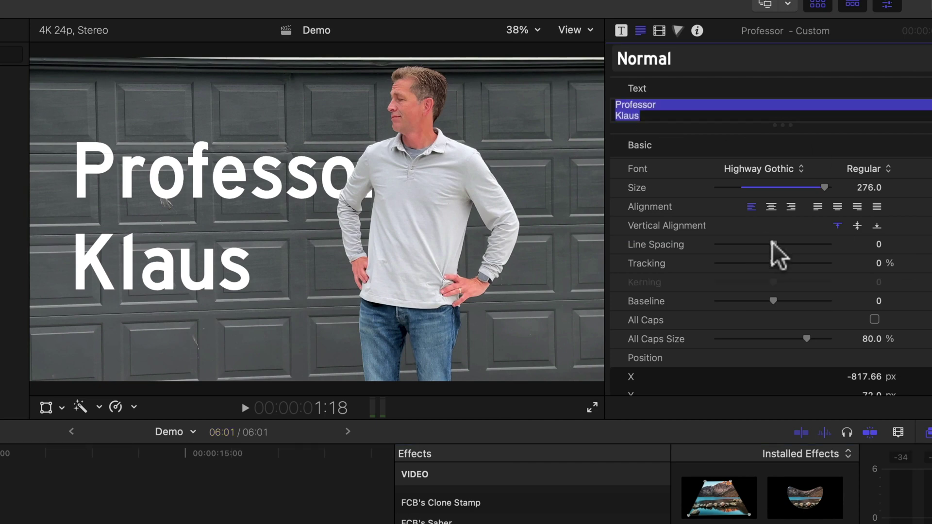
pyautogui.moveTo(773, 244); pyautogui.dragTo(680, 156)
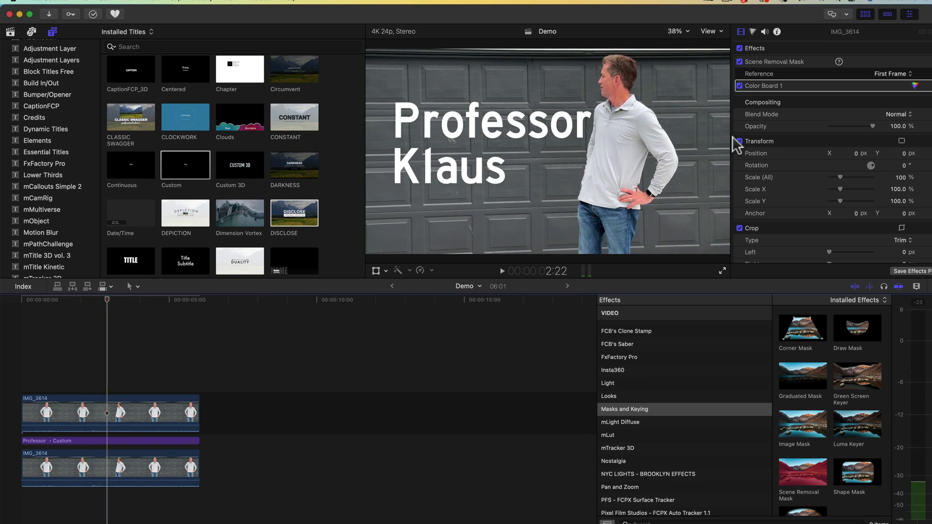
# Step: Delete the lower garage-door clip together with the title
pyautogui.click(47, 468)
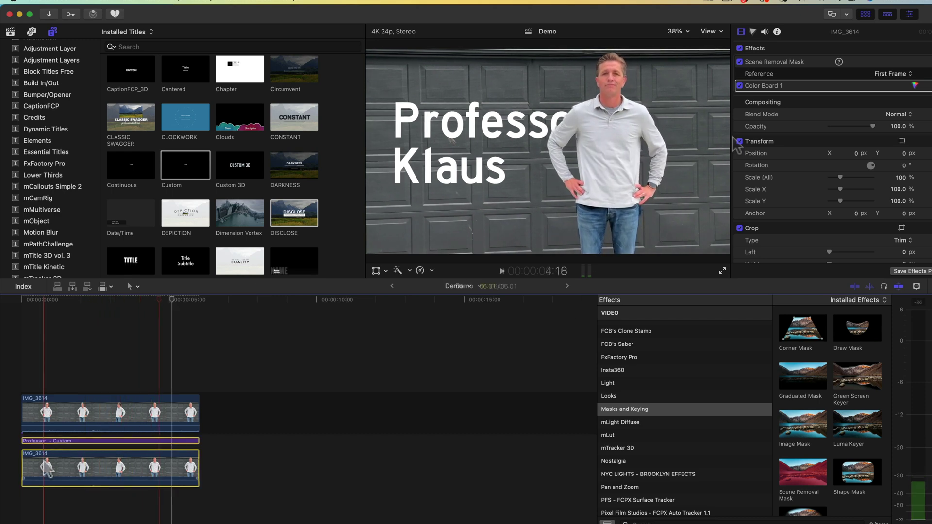
pyautogui.press('Delete')
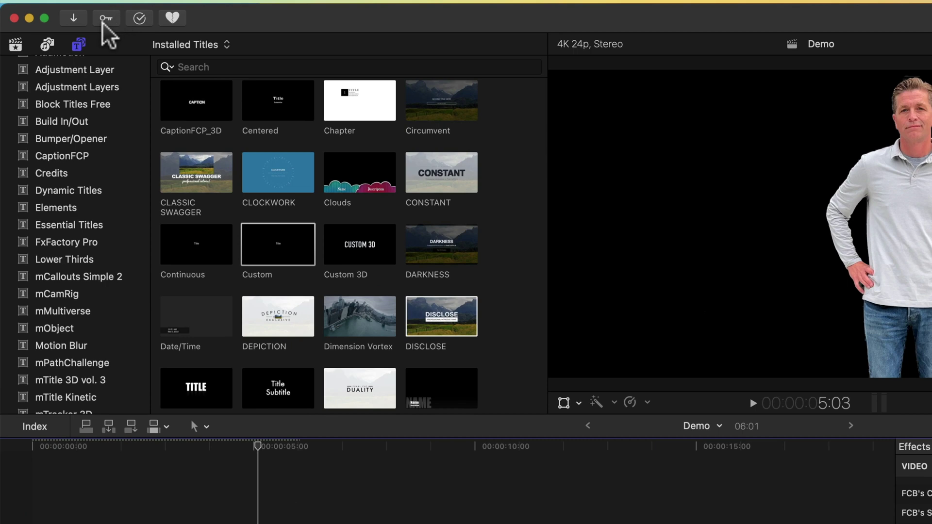
pyautogui.click(76, 46)
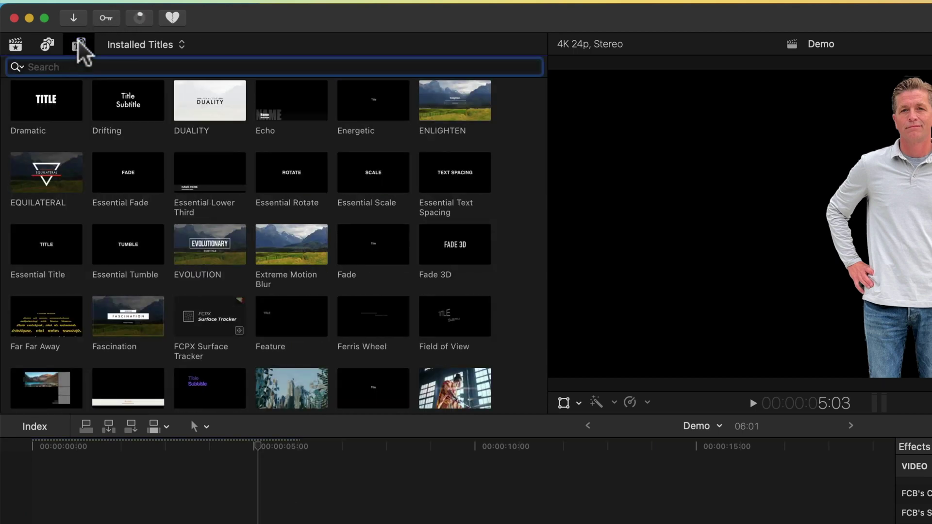
pyautogui.click(78, 45)
# Step: Add the Aurora 2 generator under IMG_3614 and play the project from the start
pyautogui.scroll(-15, 42, 209)
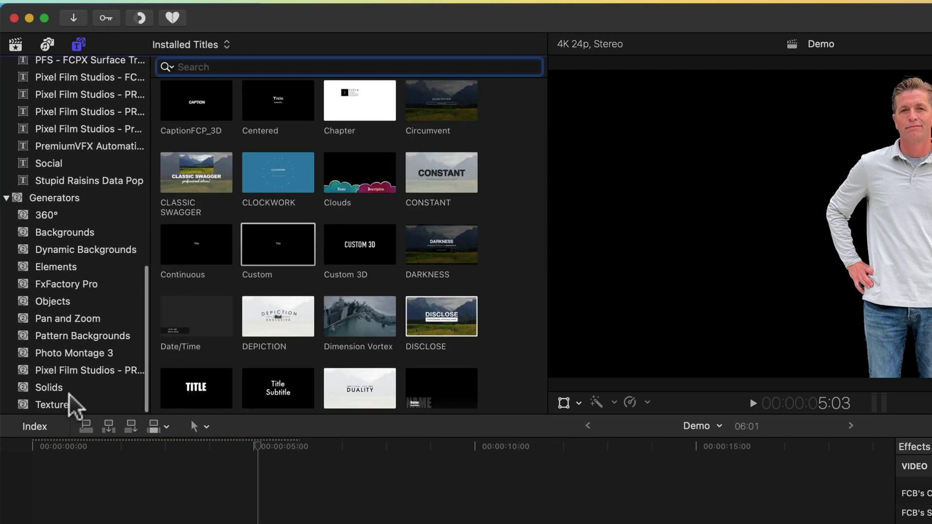
pyautogui.click(41, 202)
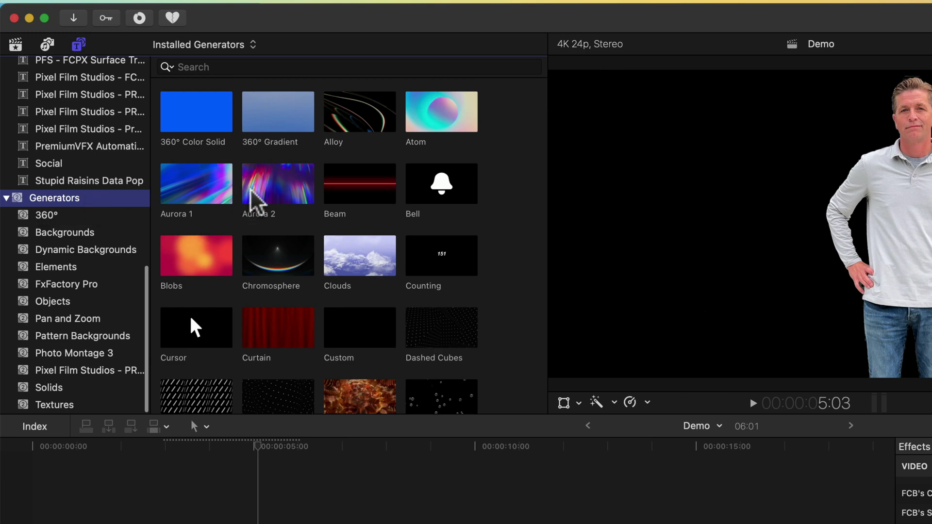
pyautogui.click(262, 184)
pyautogui.moveTo(268, 175); pyautogui.dragTo(5, 460)
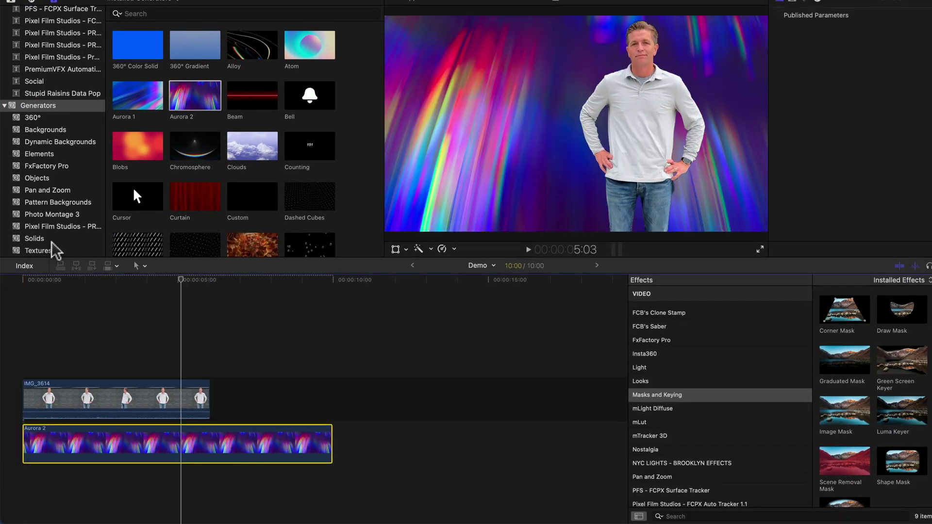
pyautogui.moveTo(32, 282); pyautogui.dragTo(1, 283)
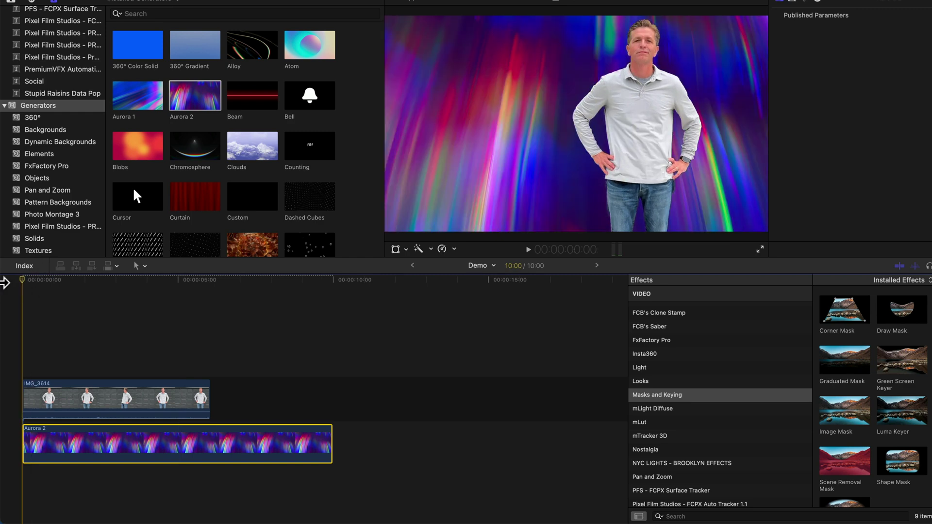
pyautogui.press('space')
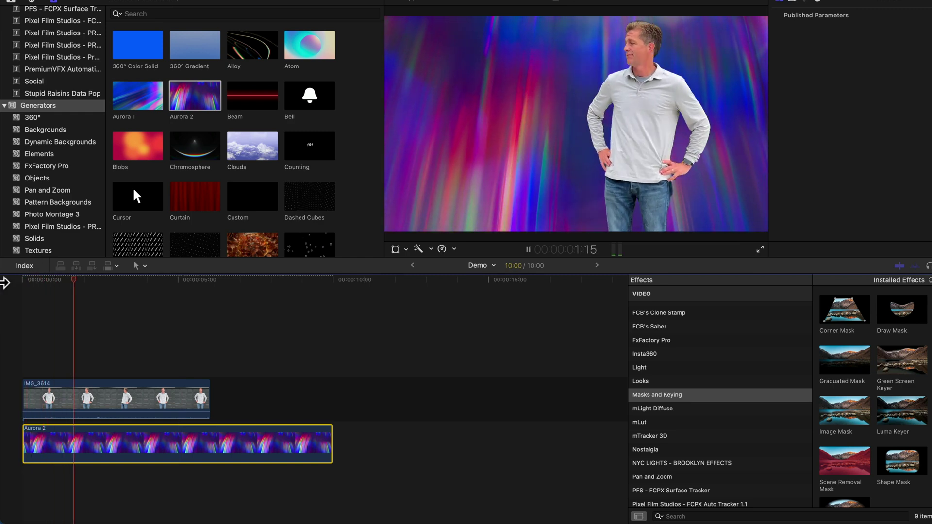